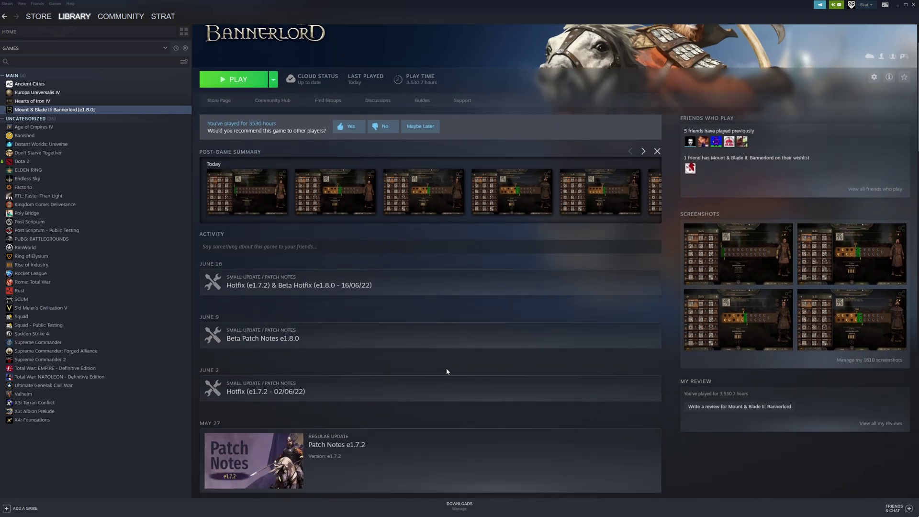
Step: Find the Mount & Blade II: Bannerlord card in the games grid and reveal its View Mods and Remove Favourite options
scroll(453, 364, "down", 2)
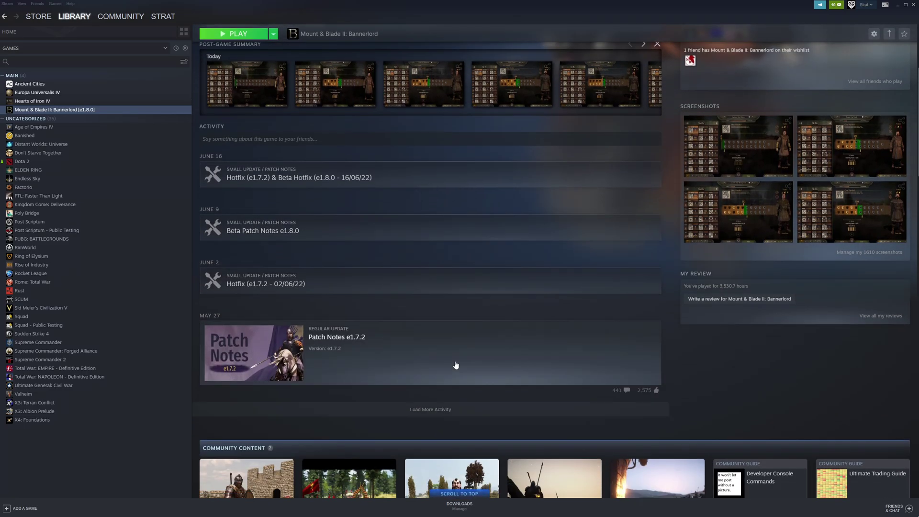
scroll(456, 365, "down", 2)
scroll(455, 364, "down", 2)
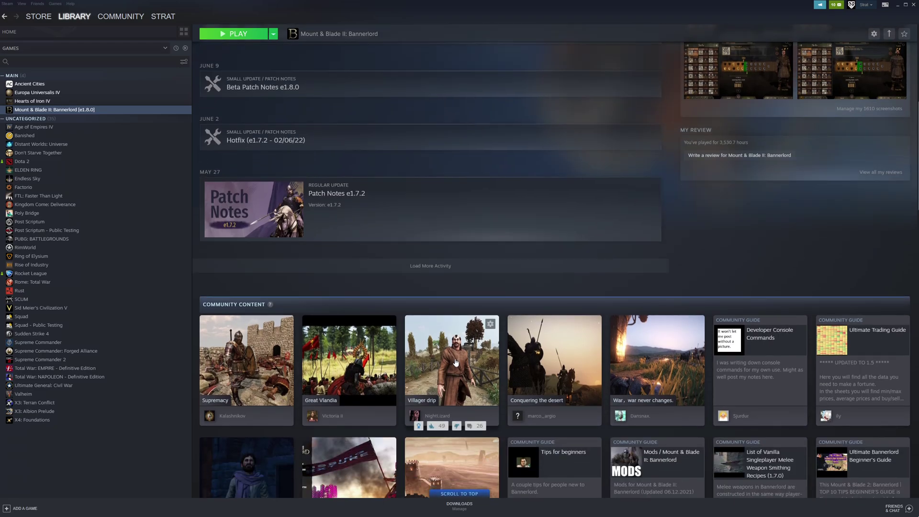
scroll(555, 332, "up", 9)
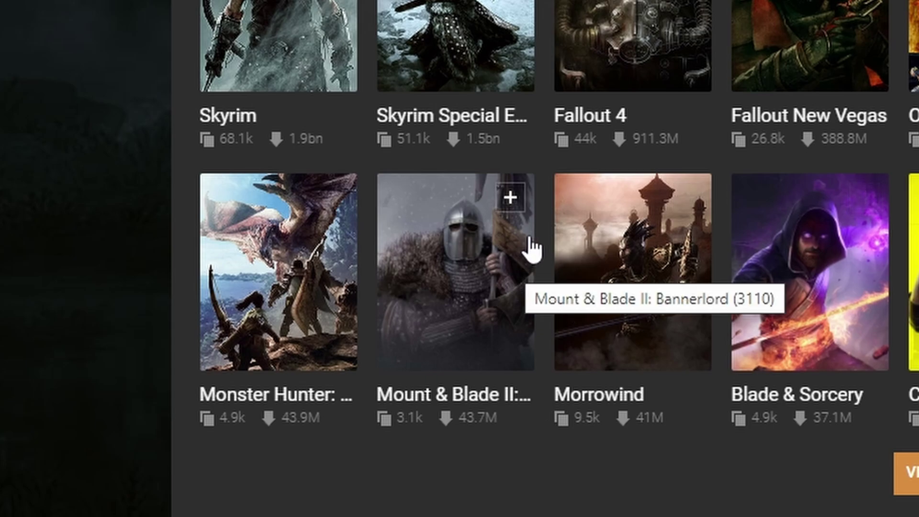
left_click(510, 197)
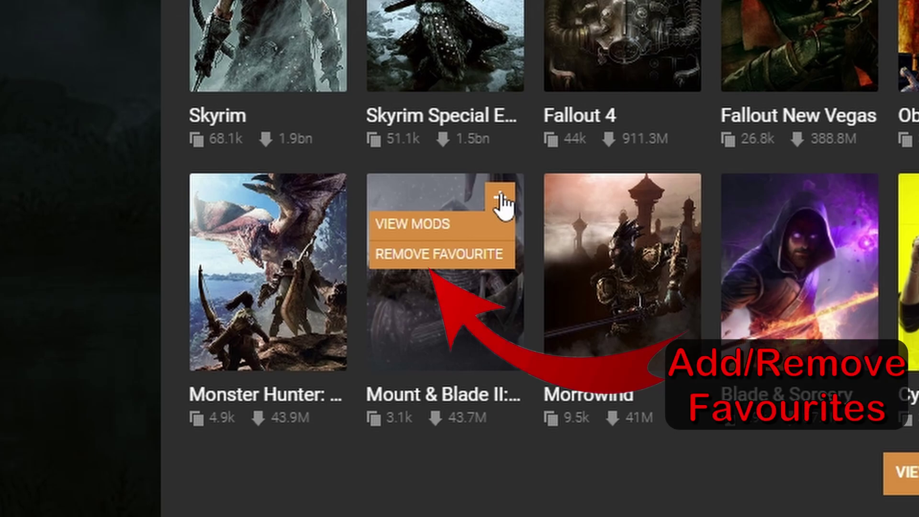
Step: Search Bannerlord mods for 'real', open the Realistic Battle Mod page and scroll its description
left_click(457, 315)
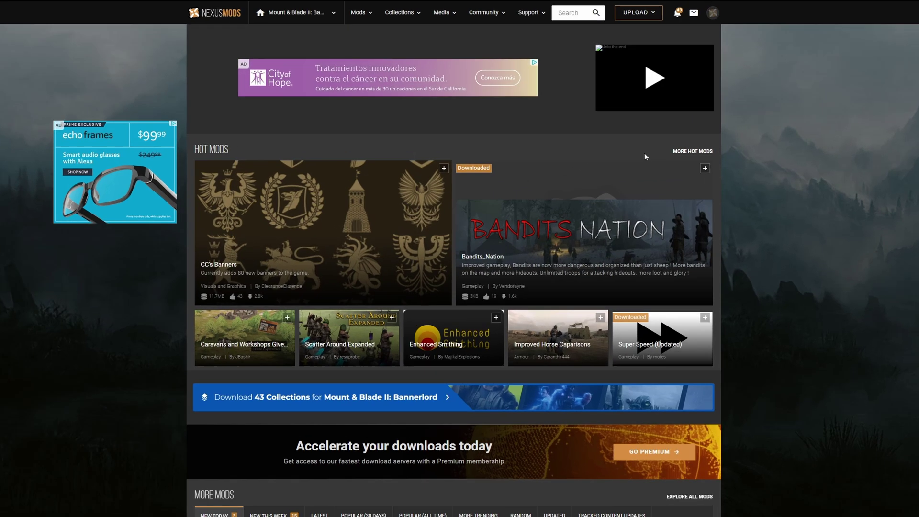
left_click(578, 17)
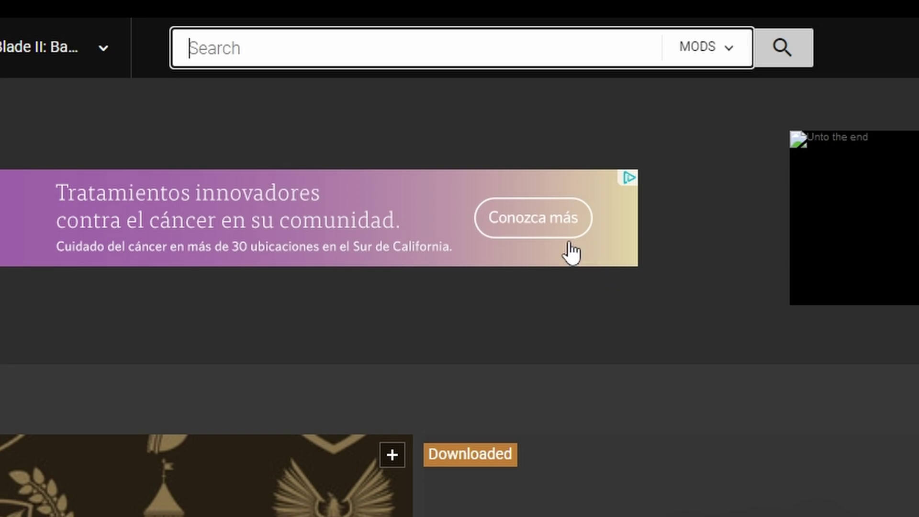
type("real")
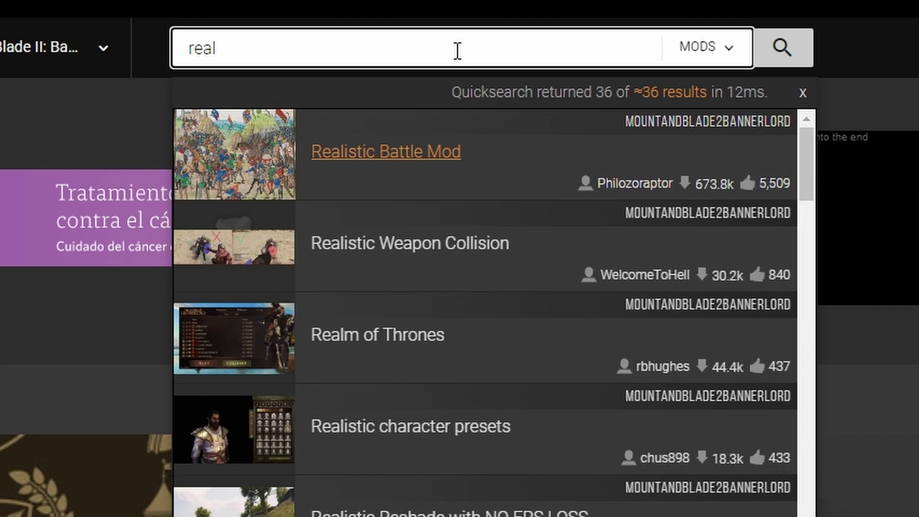
key("Return")
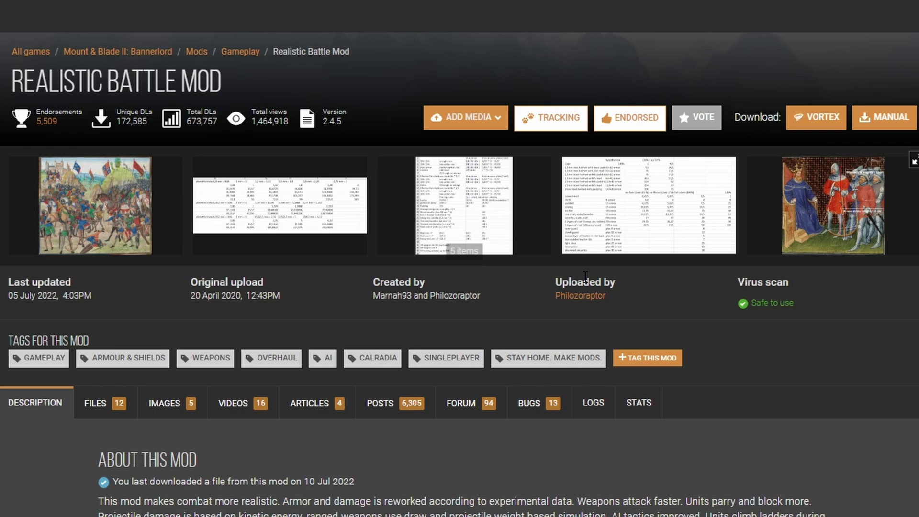
scroll(607, 306, "down", 7)
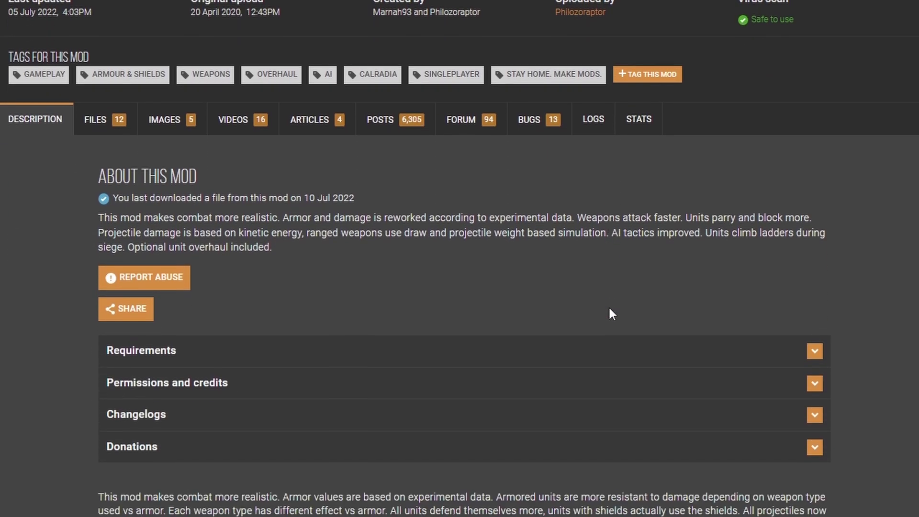
scroll(609, 308, "down", 10)
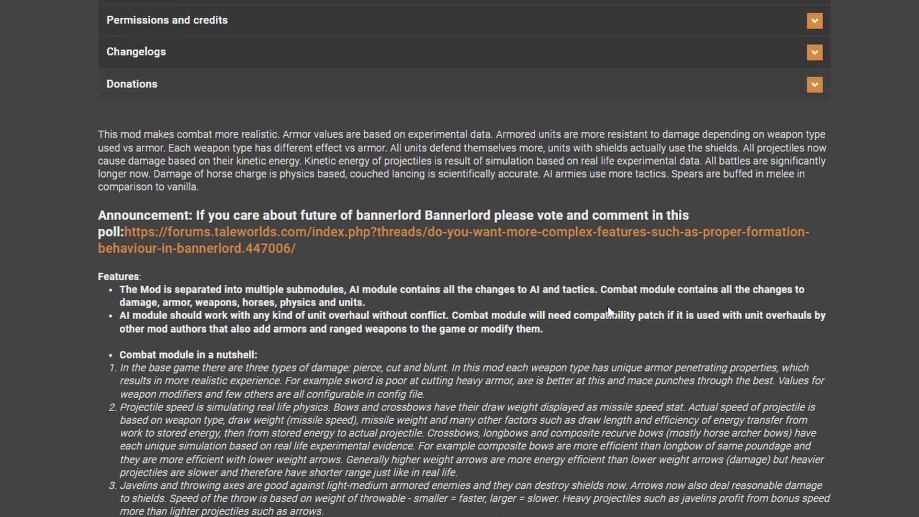
scroll(608, 306, "down", 8)
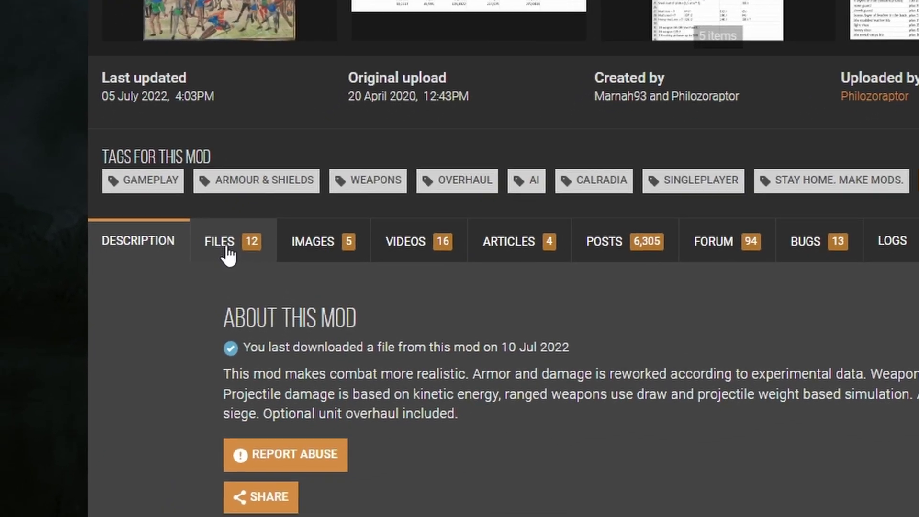
Step: On the Files tab, manually download the Realistic Battle AI module for 1.8.0 beta
left_click(99, 407)
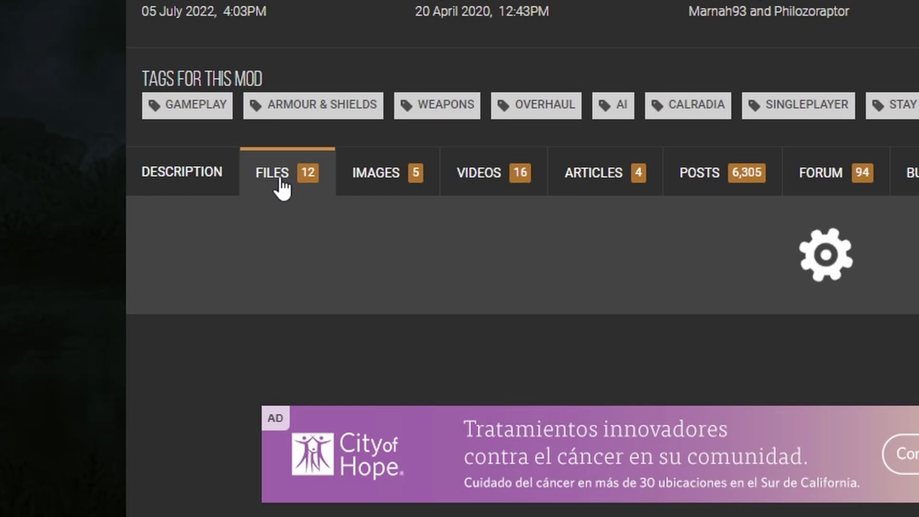
scroll(403, 54, "down", 5)
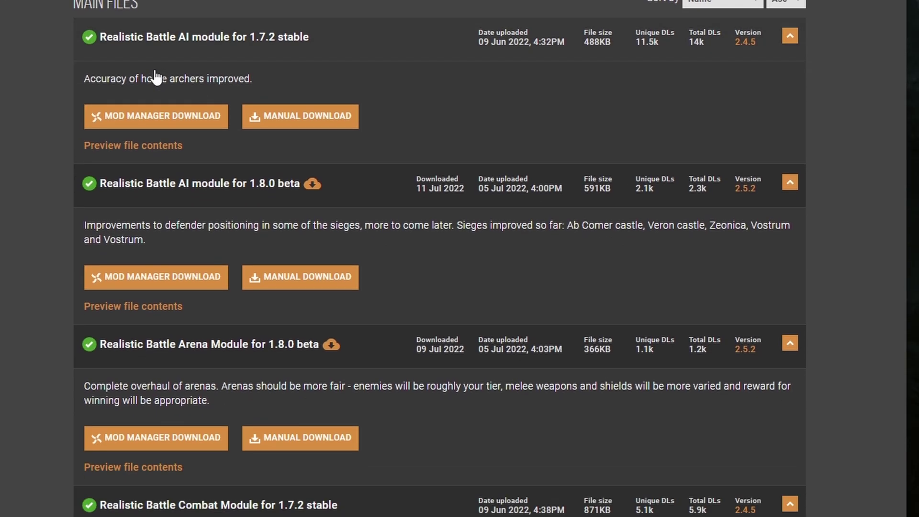
scroll(156, 77, "down", 1)
scroll(149, 72, "up", 2)
scroll(144, 72, "down", 4)
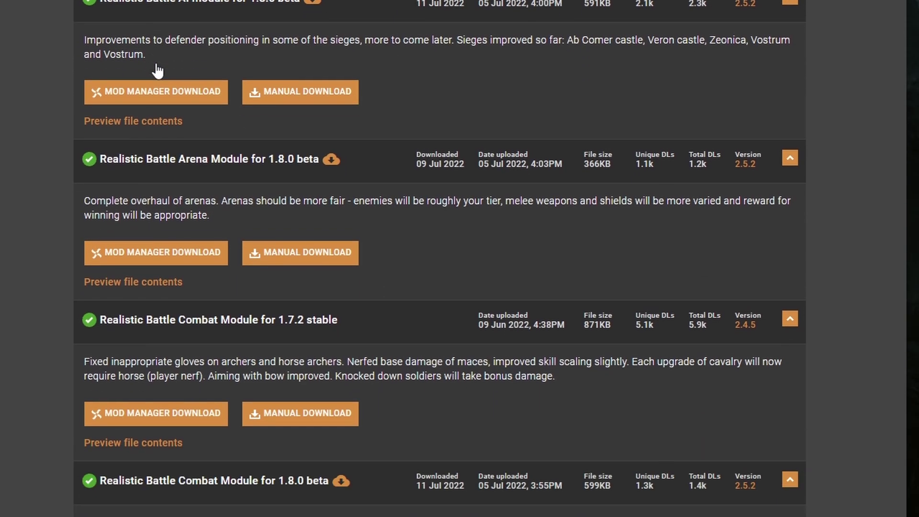
scroll(158, 67, "up", 3)
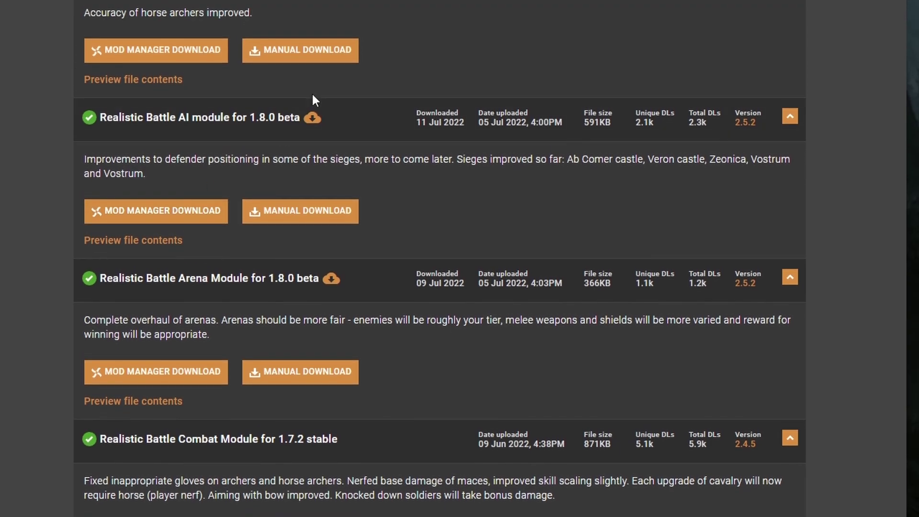
scroll(192, 139, "down", 8)
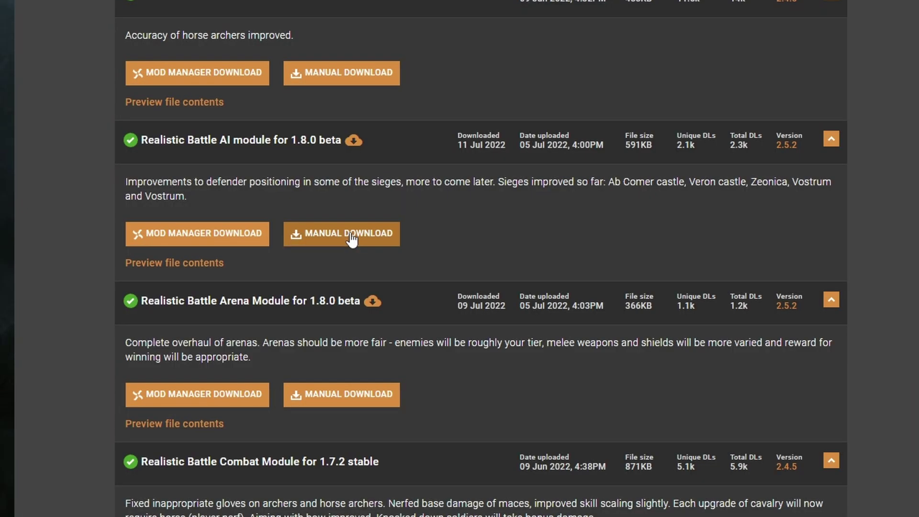
left_click(365, 235)
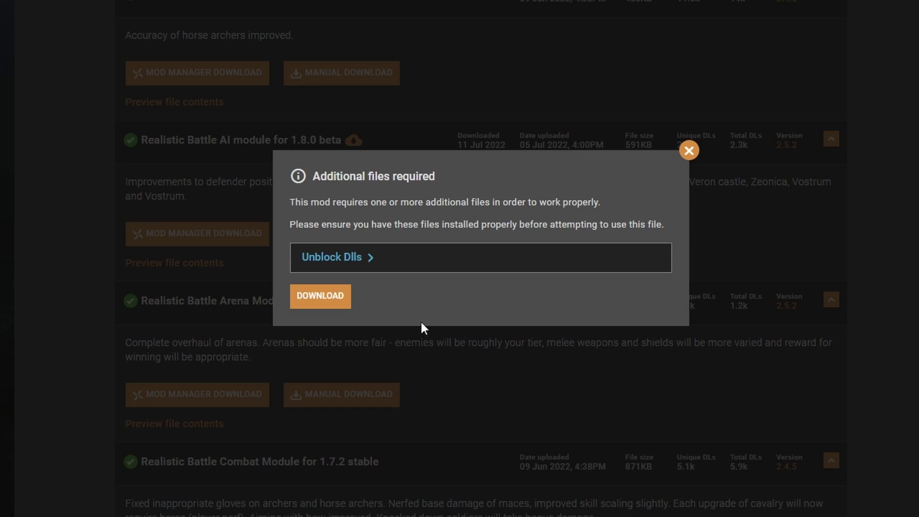
Step: Open Unblock Dlls in a new tab and start the slow download of the 591KB AI module zip
left_click(352, 268, "ctrl")
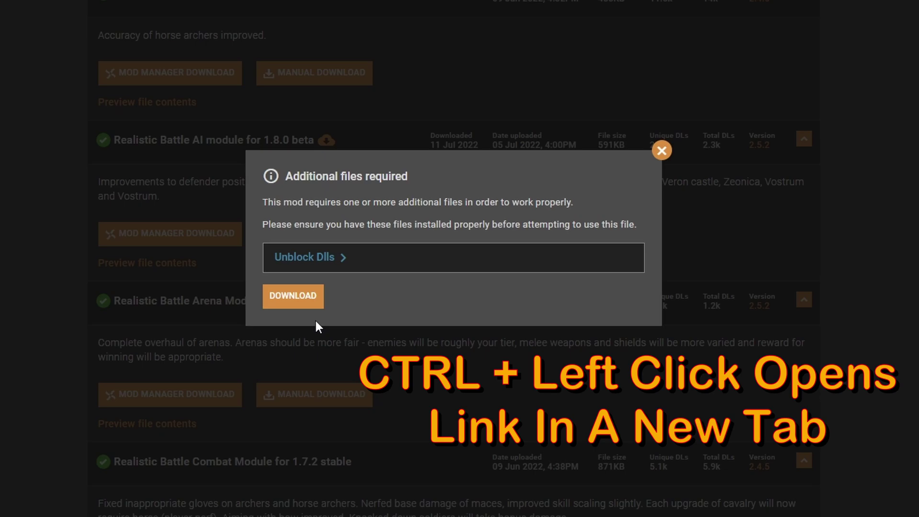
left_click(292, 297)
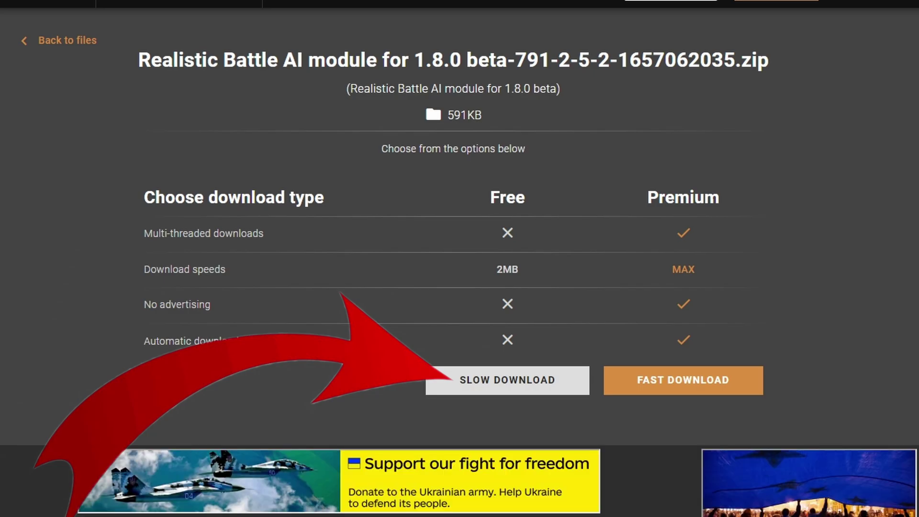
left_click(461, 390)
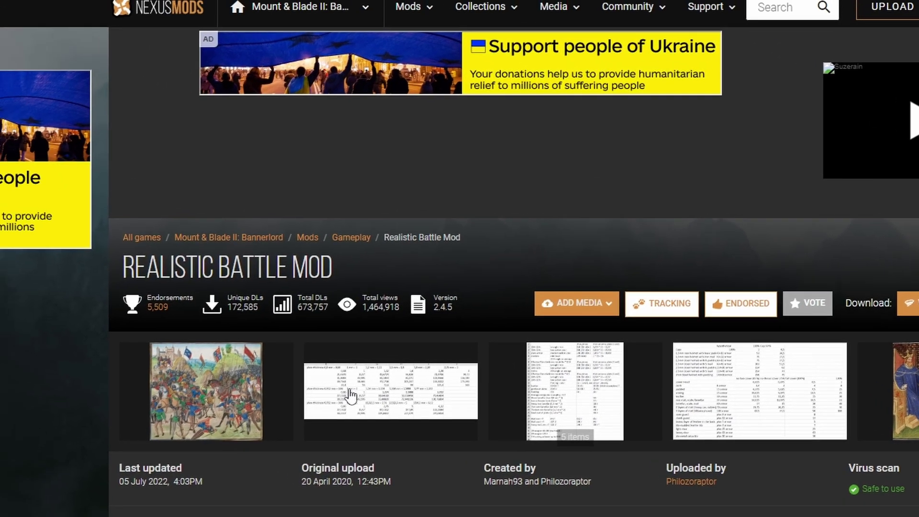
Step: Open the Tracked mods list from the Mods menu
mouse_move(428, 16)
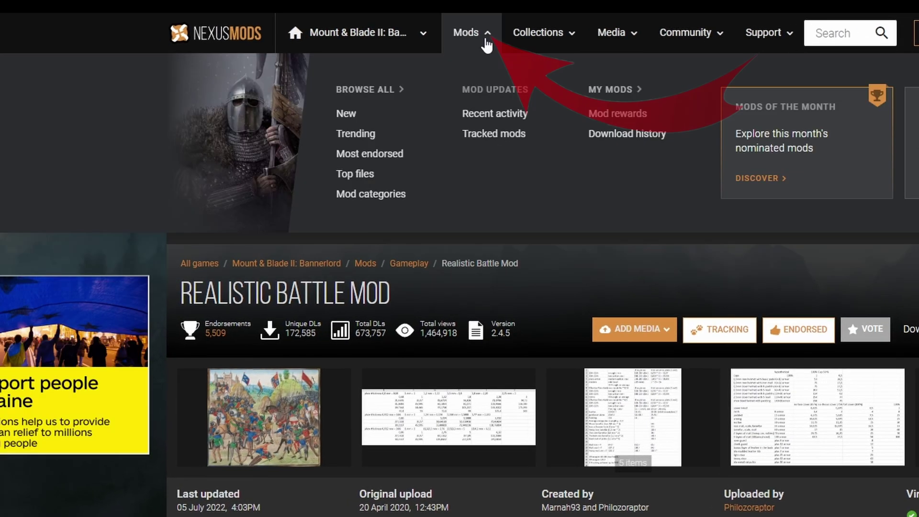
left_click(497, 130)
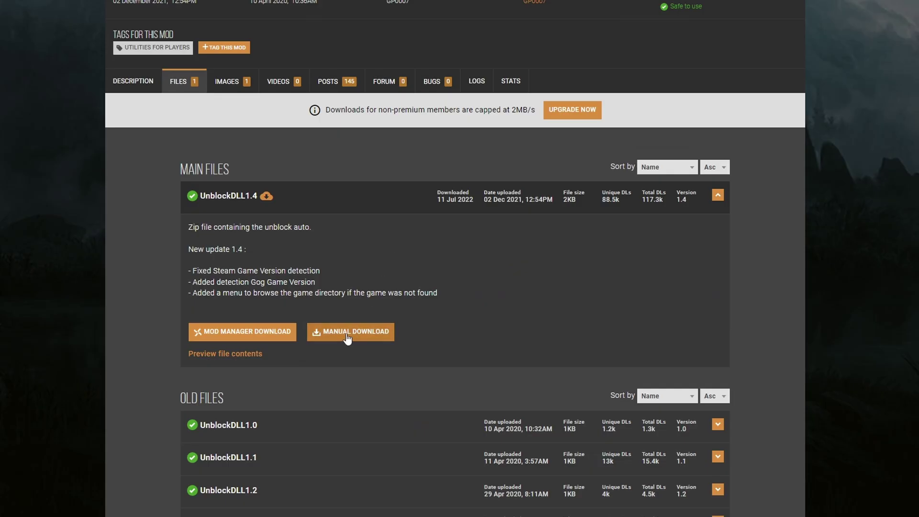
Step: Slow-download the 2 KB UnblockDLL1.4 main file
left_click(347, 332)
scroll(356, 269, "down", 6)
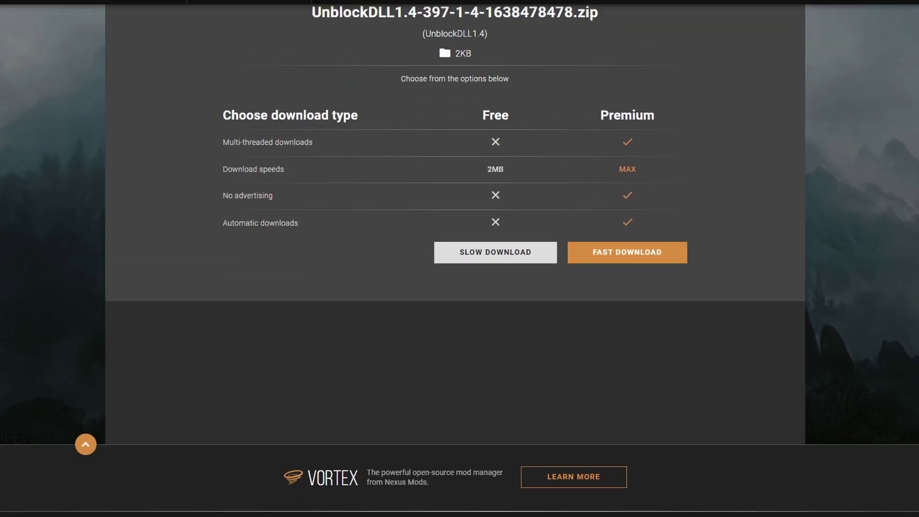
scroll(486, 270, "up", 1)
left_click(485, 270)
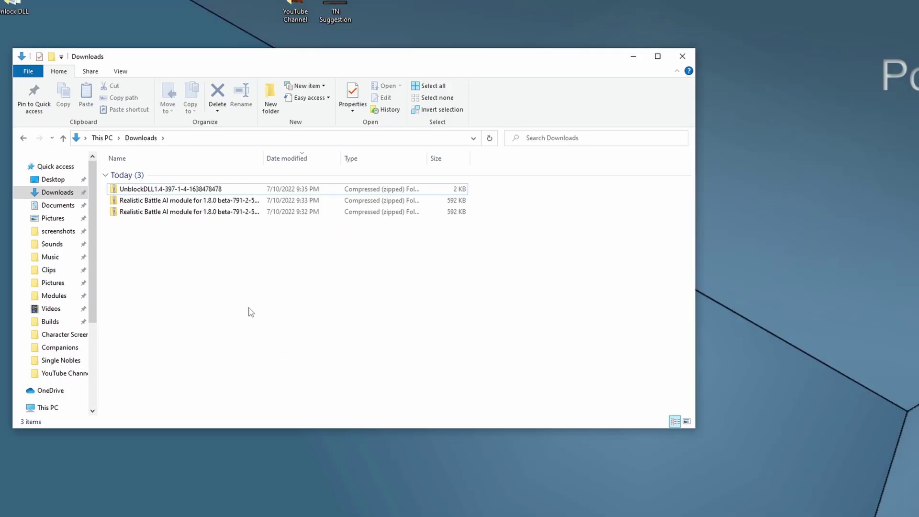
Step: Move the three zips to the desktop and extract the RealisticBattleAiModule and RealisticBattleCombatModule folders there
left_click_drag(162, 239, 869, 193)
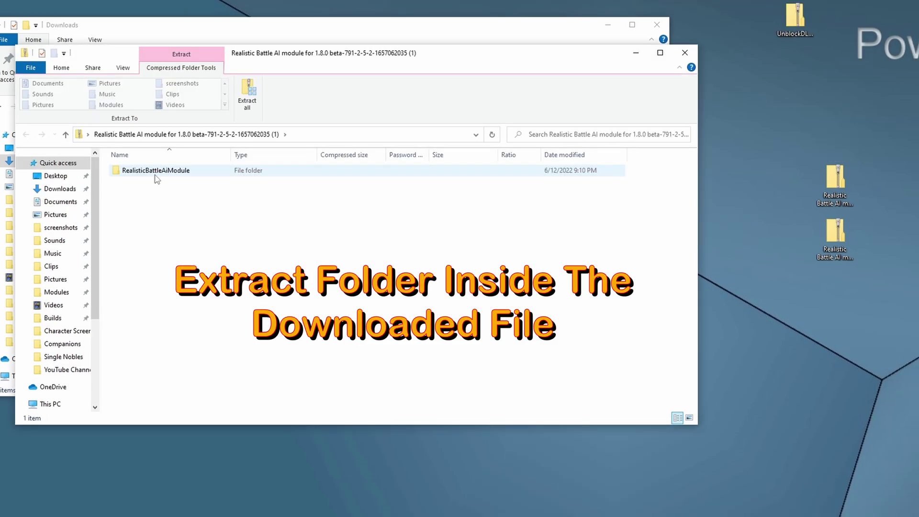
left_click(155, 171)
left_click(835, 180)
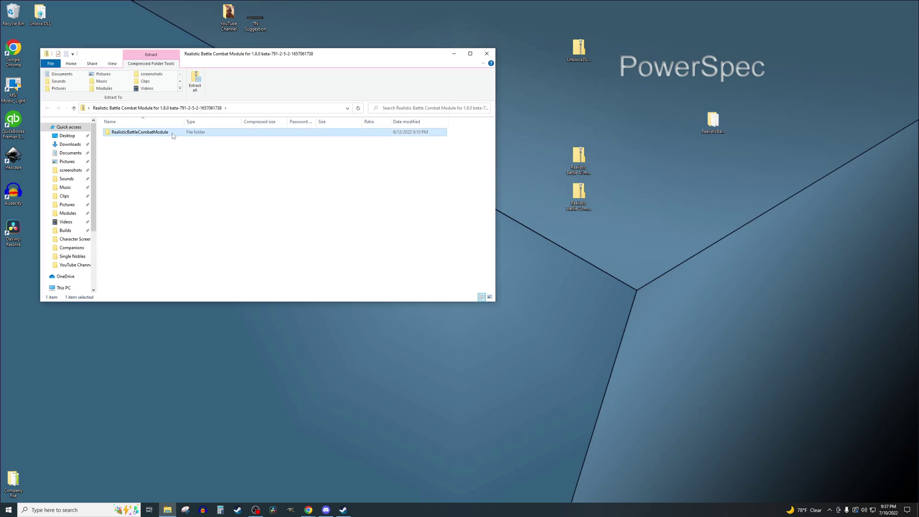
left_click_drag(173, 133, 710, 183)
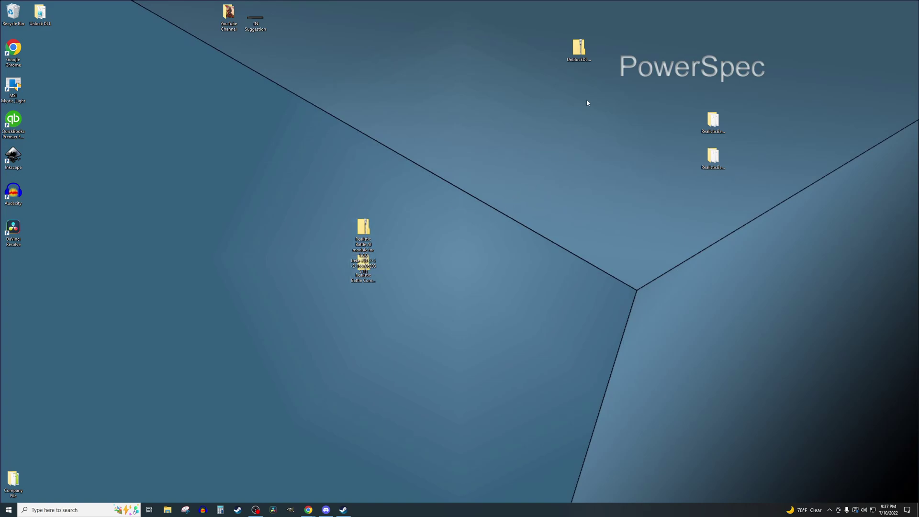
left_click_drag(577, 61, 540, 165)
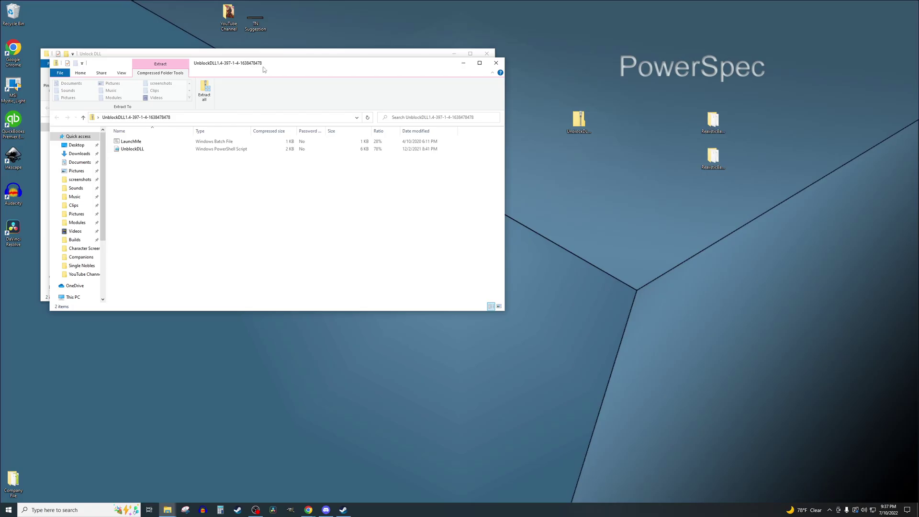
Step: Arrange the Unblock DLL and Realistic Battle folders on the desktop, then browse to Windows (C:)
left_click_drag(264, 62, 652, 129)
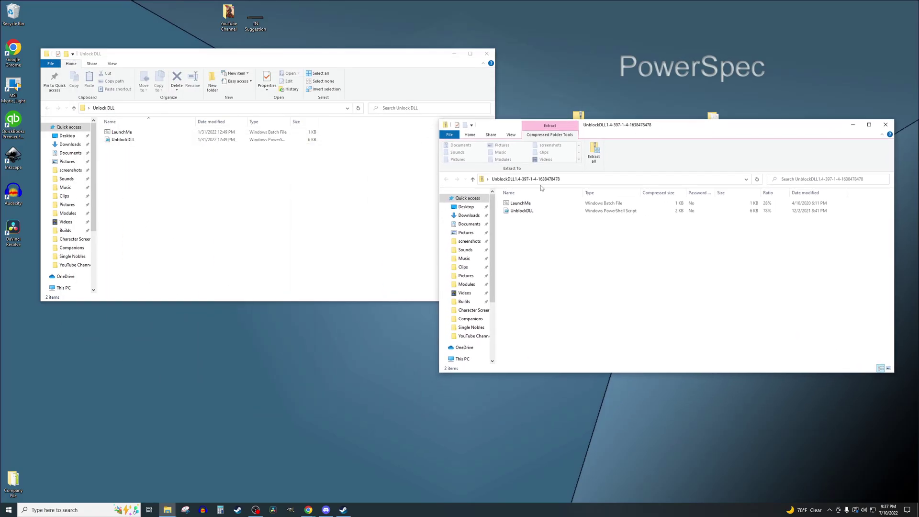
left_click(884, 124)
left_click(491, 56)
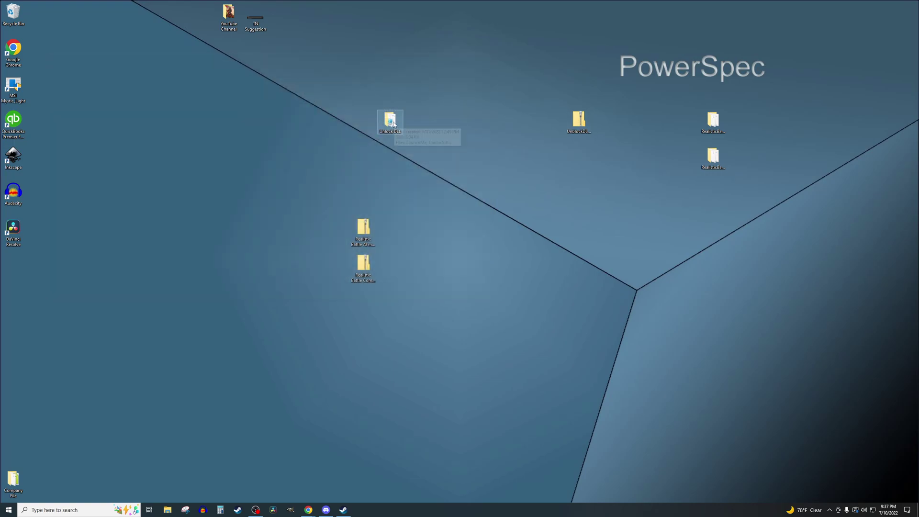
left_click_drag(390, 121, 57, 17)
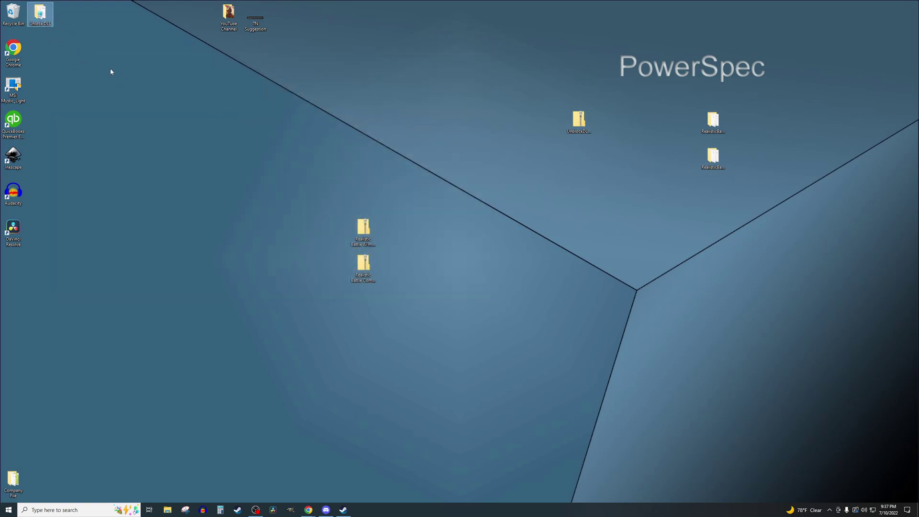
left_click_drag(600, 107, 798, 236)
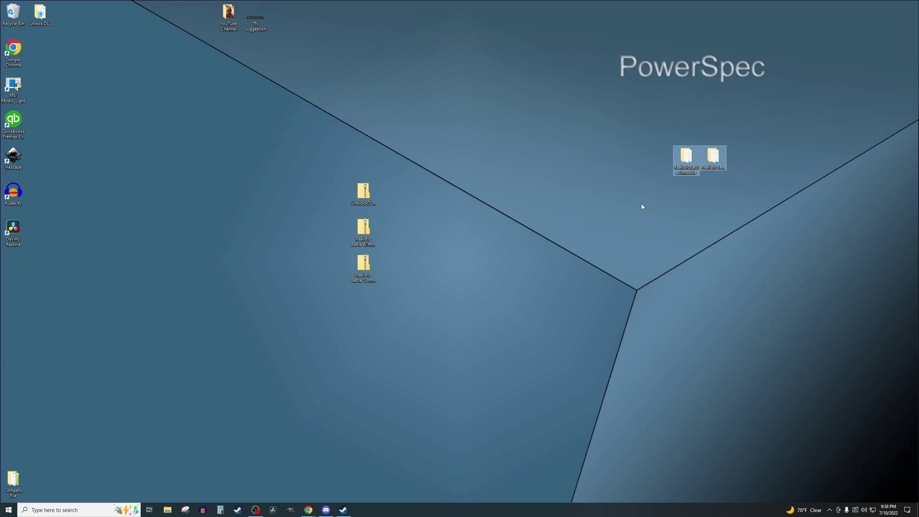
left_click(167, 510)
left_click(466, 348)
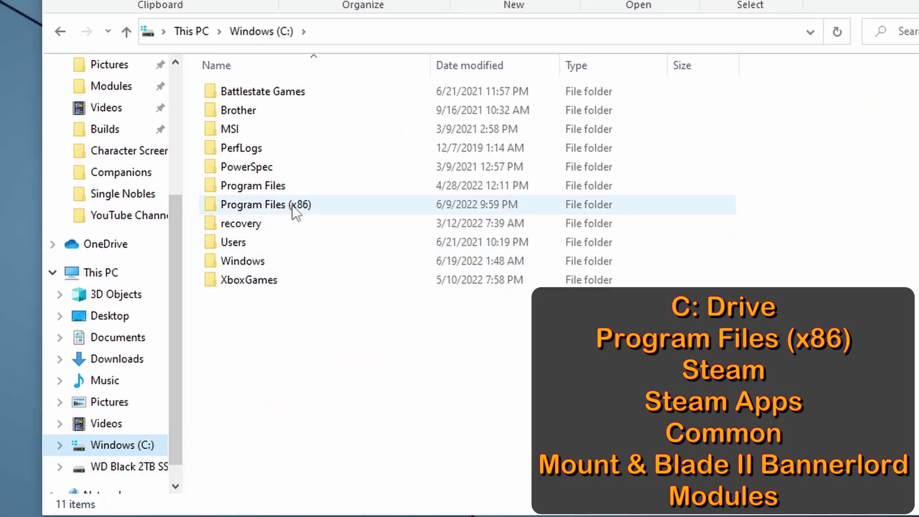
Step: Navigate Program Files (x86) > Steam > steamapps > common > Mount & Blade II Bannerlord > Modules
double_click(292, 204)
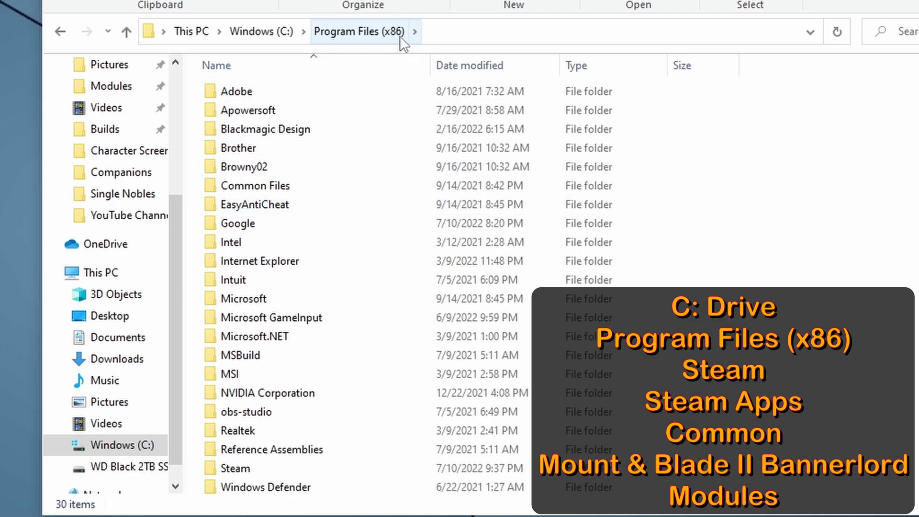
scroll(323, 303, "down", 3)
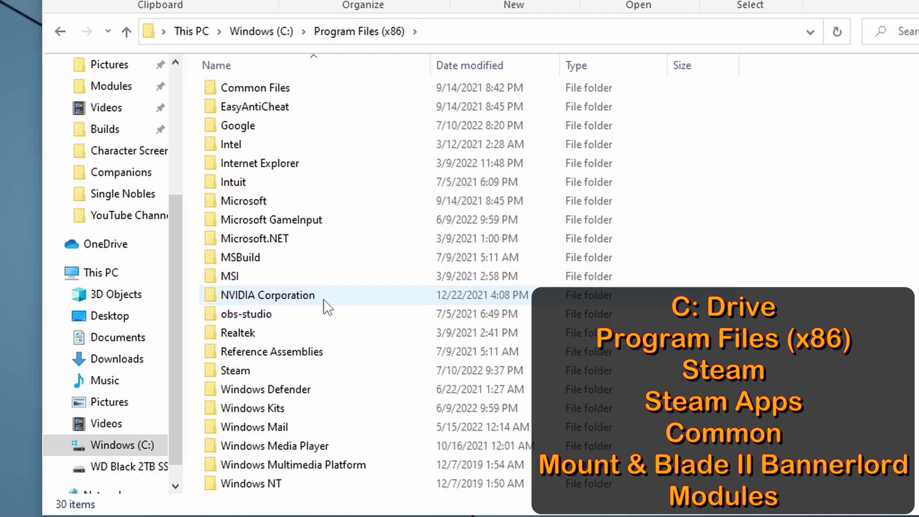
double_click(319, 319)
scroll(283, 318, "down", 1)
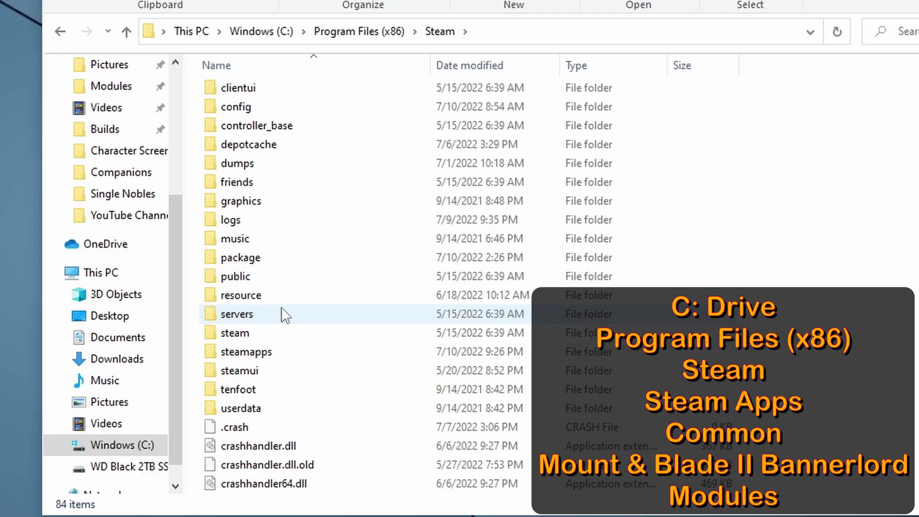
double_click(271, 352)
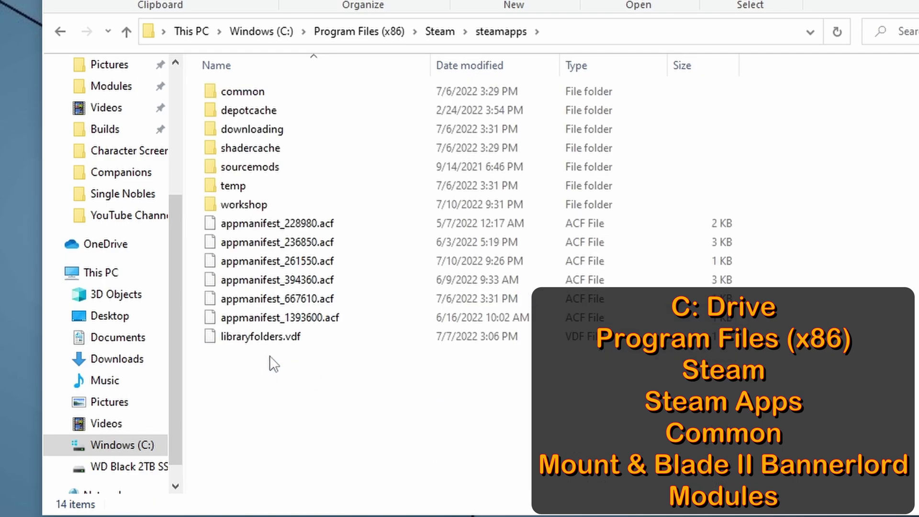
double_click(257, 91)
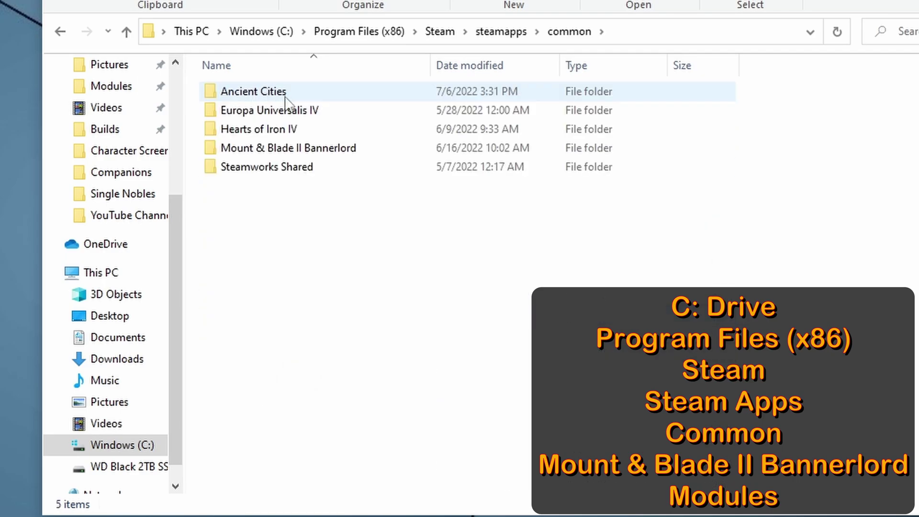
double_click(325, 150)
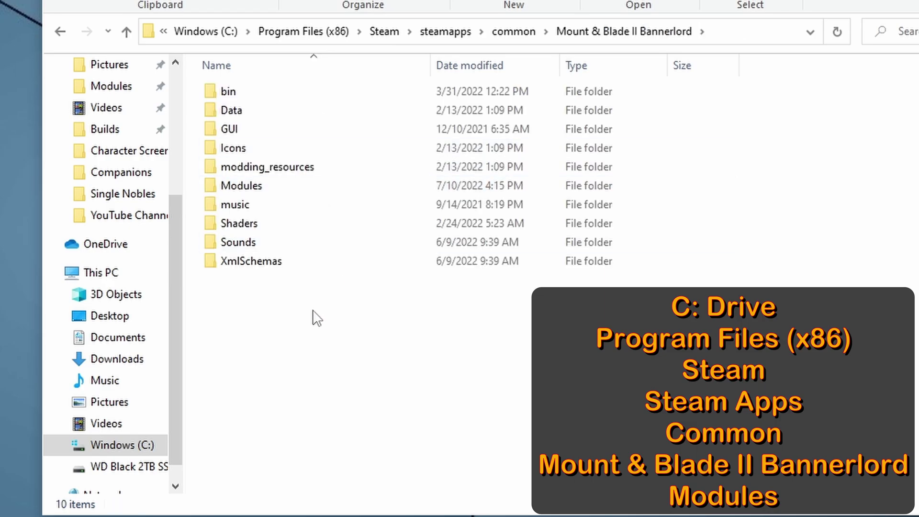
double_click(262, 185)
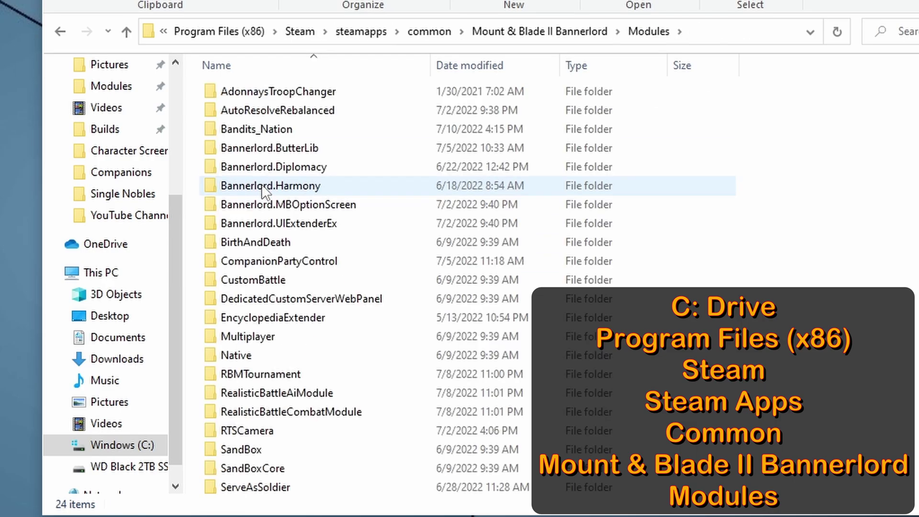
scroll(264, 191, "down", 1)
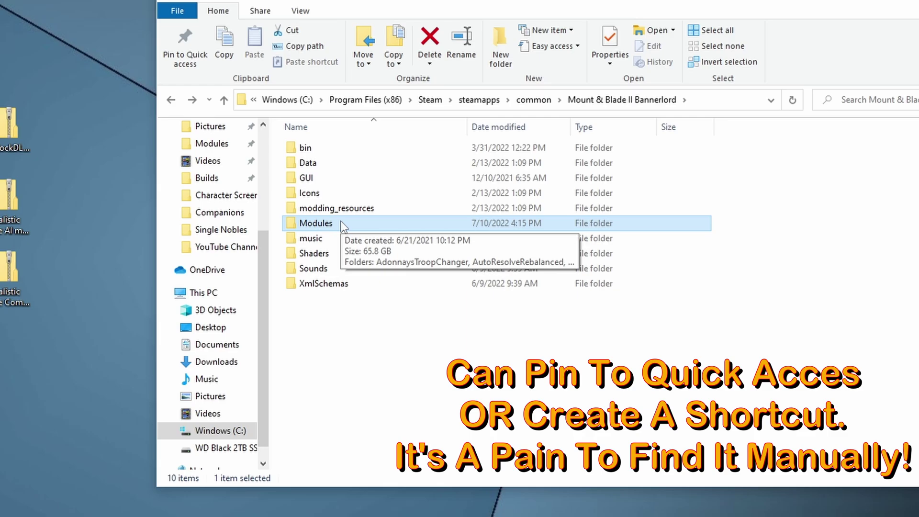
Step: Pin the Modules folder to Quick access and reopen it from the navigation pane
right_click(340, 221)
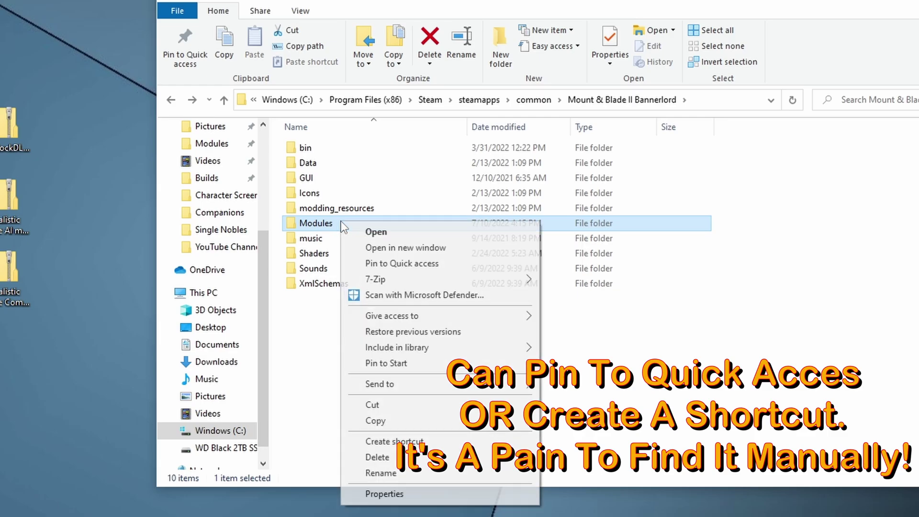
left_click(449, 265)
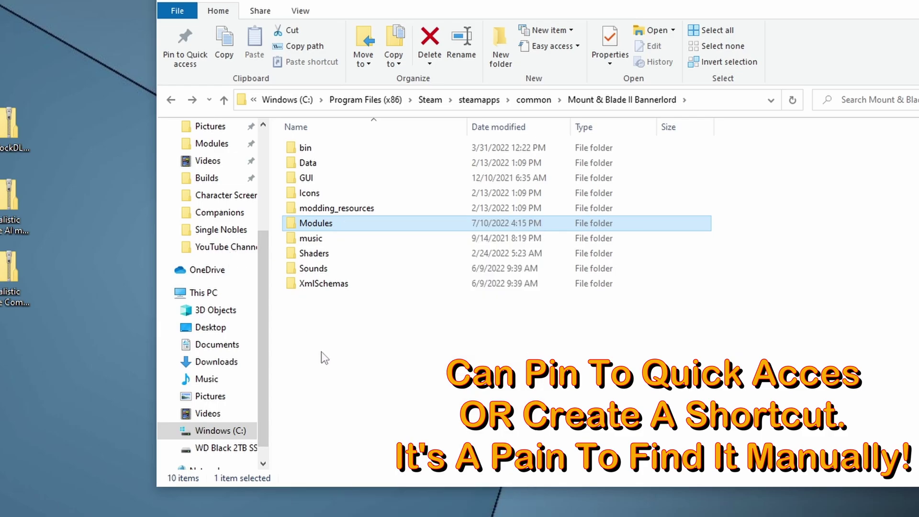
left_click(216, 311)
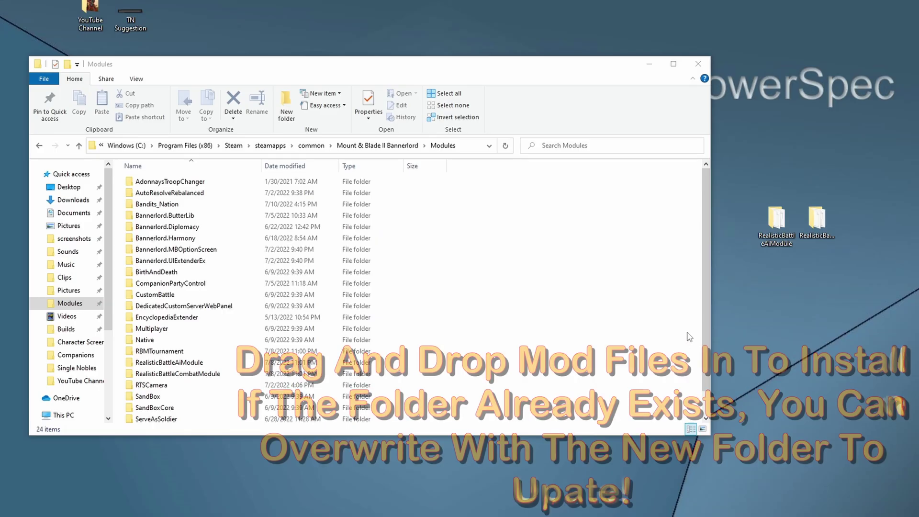
Step: Move both Realistic Battle folders into Modules, overwriting the existing copies, and close the Modules window
left_click_drag(754, 197, 845, 282)
left_click_drag(816, 225, 627, 332)
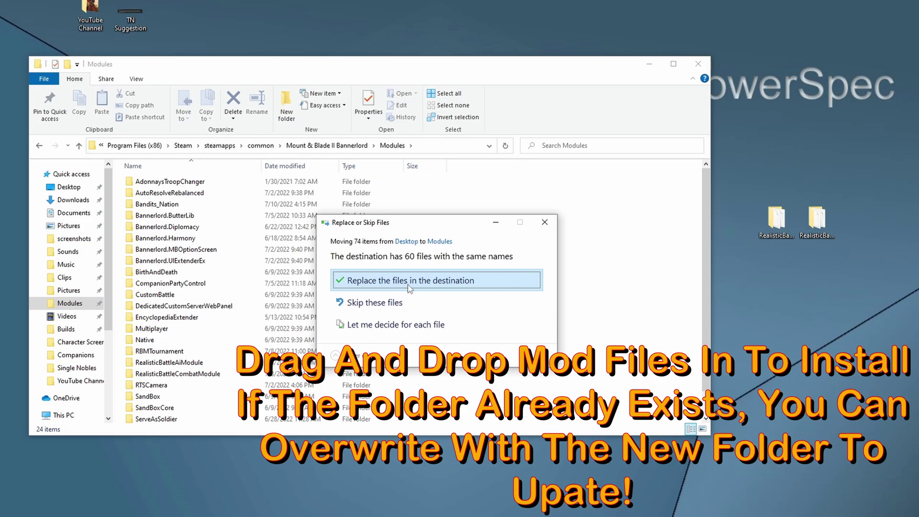
left_click(413, 286)
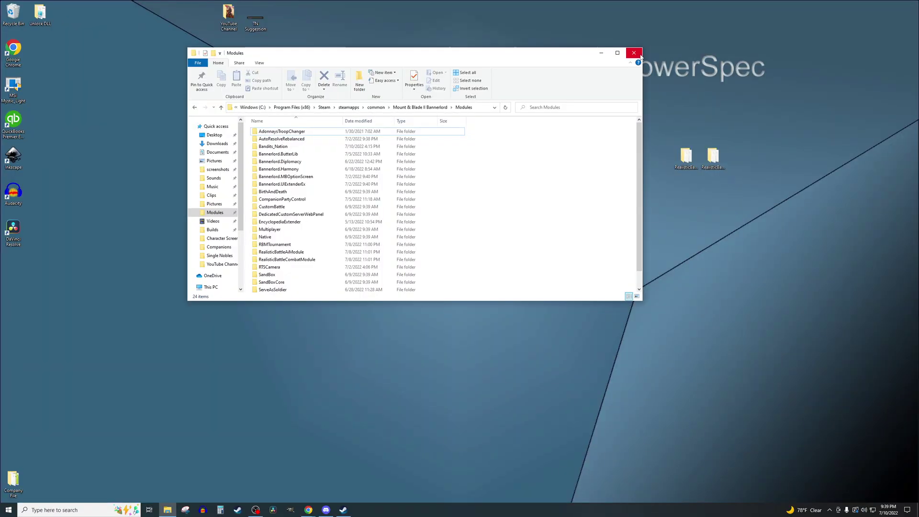
left_click(698, 64)
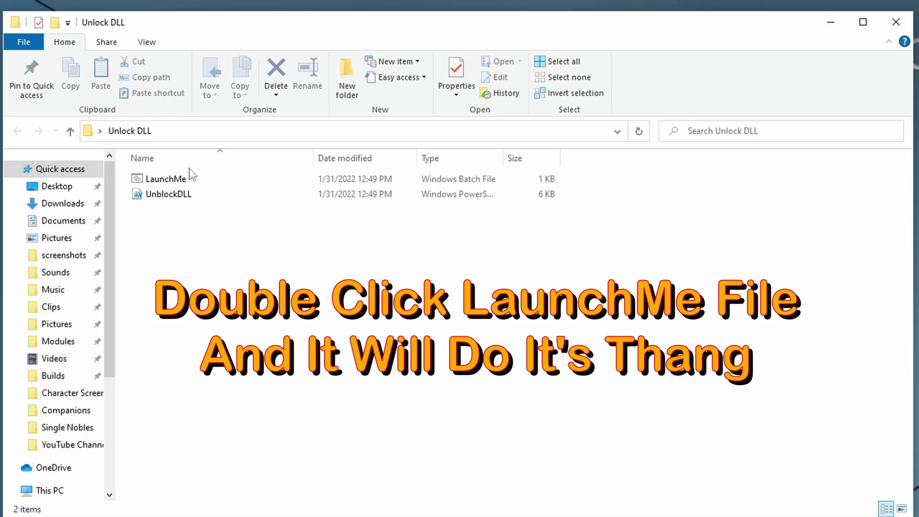
Step: Run LaunchMe to unblock the mod DLLs, dismiss the finished script, and close the Unlock DLL folder
double_click(187, 176)
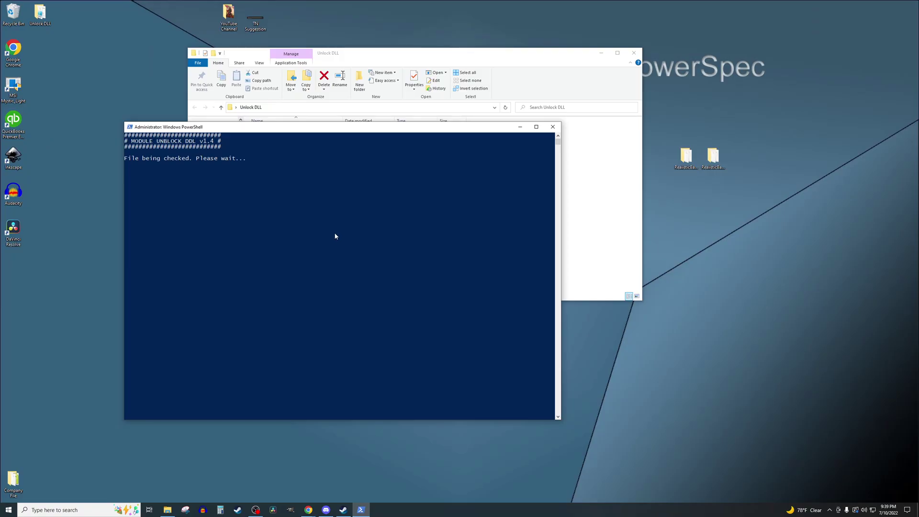
key("Return")
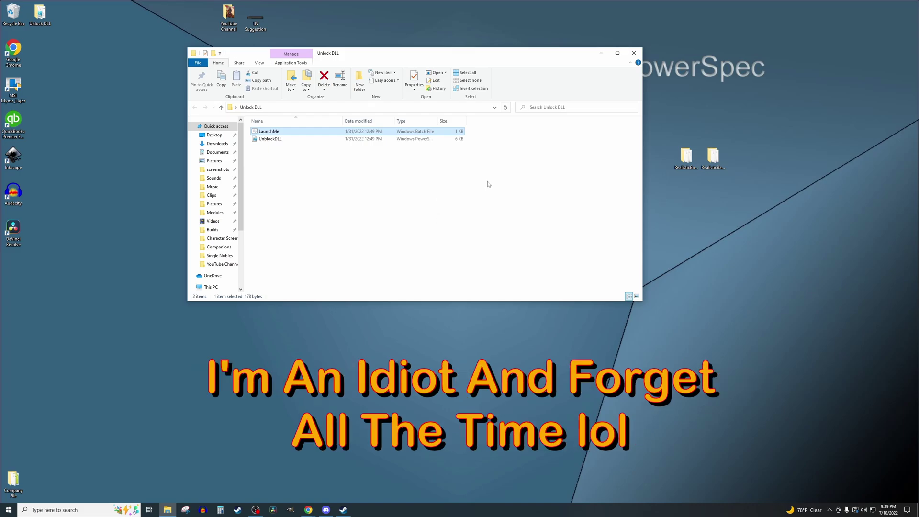
key("alt+F4")
Step: Start the Bannerlord launcher from Steam and show its Mods tab
left_click(343, 510)
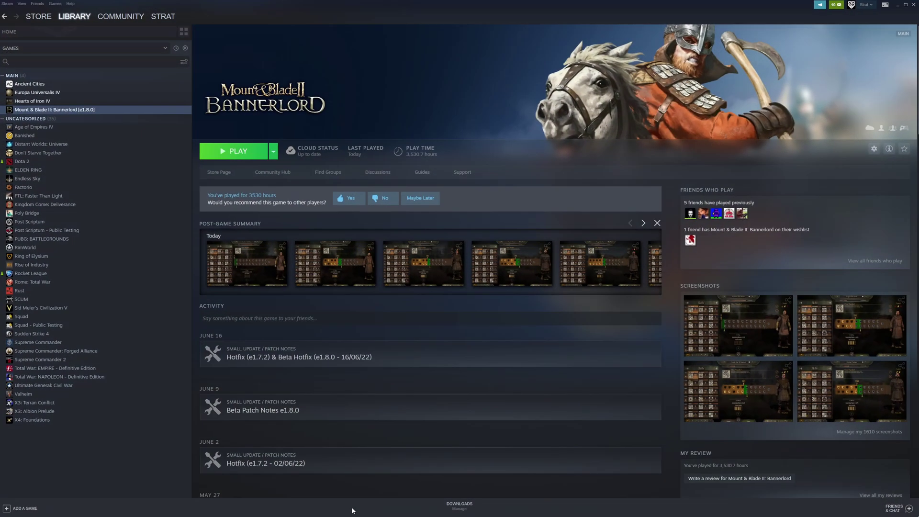
left_click(234, 150)
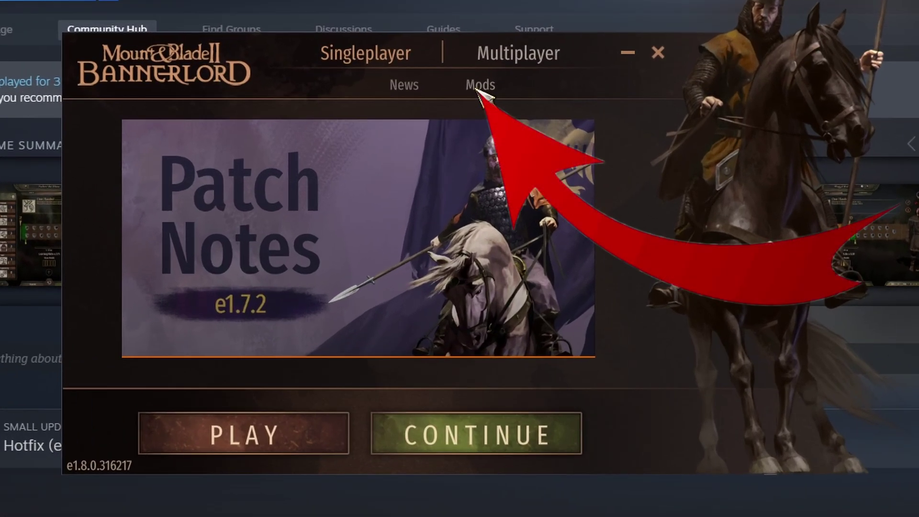
left_click(477, 90)
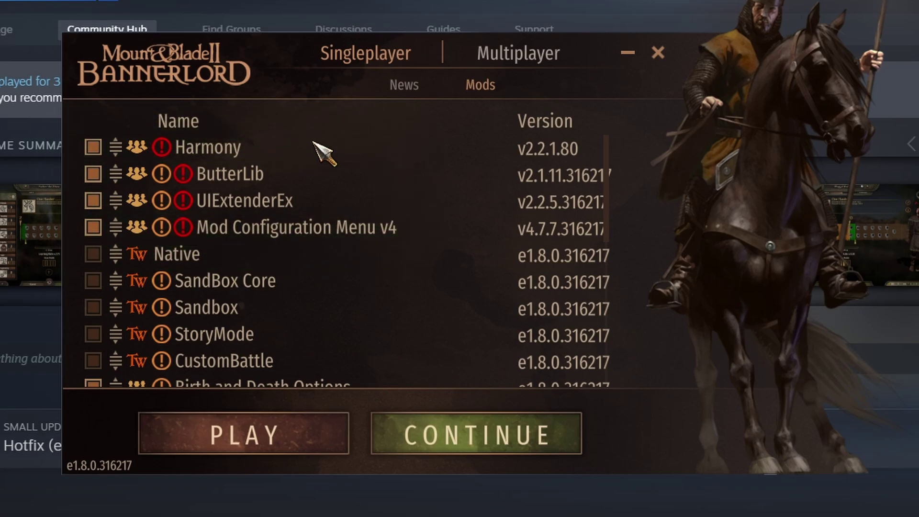
Step: Tick the Realistic Battle AI Module and Realistic Battle Combat Module checkboxes
scroll(311, 149, "down", 5)
scroll(314, 143, "down", 3)
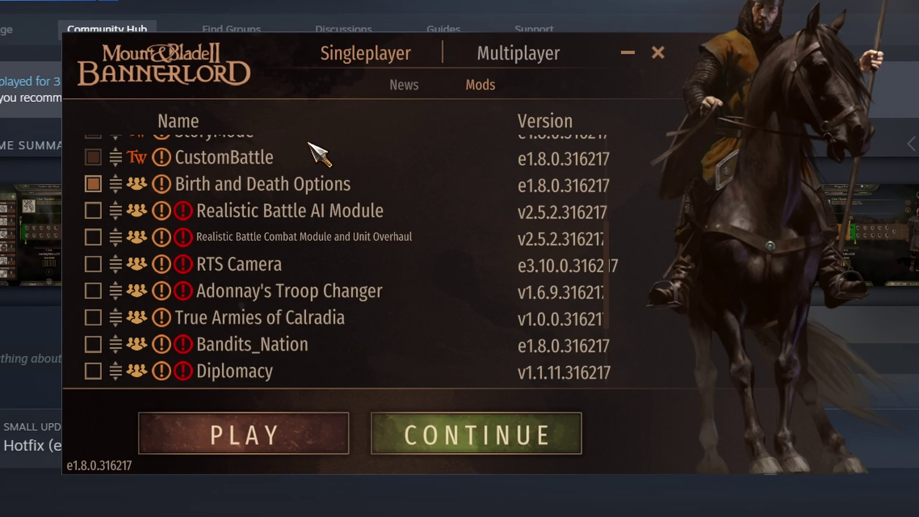
left_click(93, 210)
left_click(95, 236)
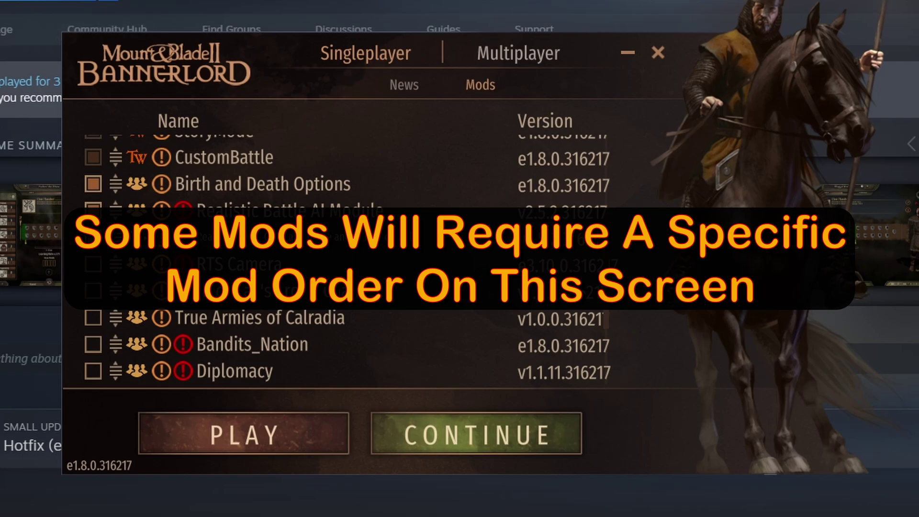
Step: Scroll further down the launcher's Mods list toward RTS Camera and the other remaining mods
scroll(314, 224, "down", 3)
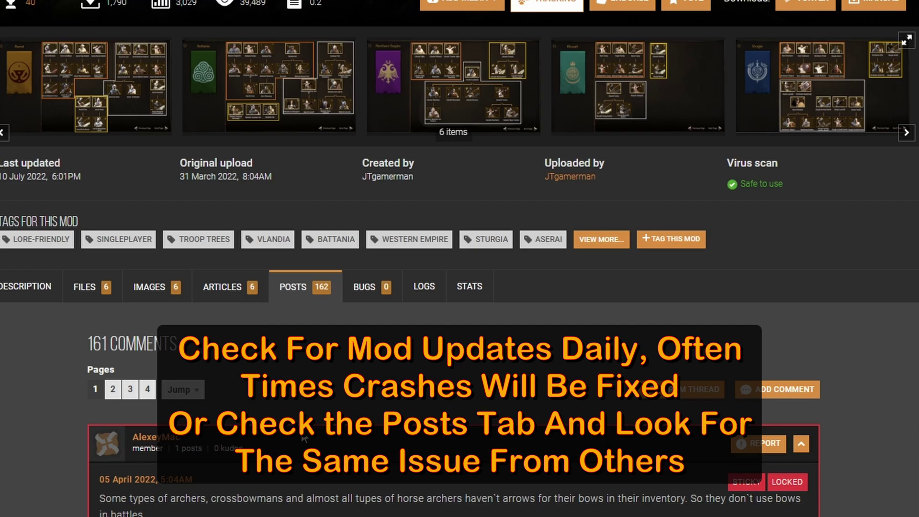
scroll(304, 438, "down", 3)
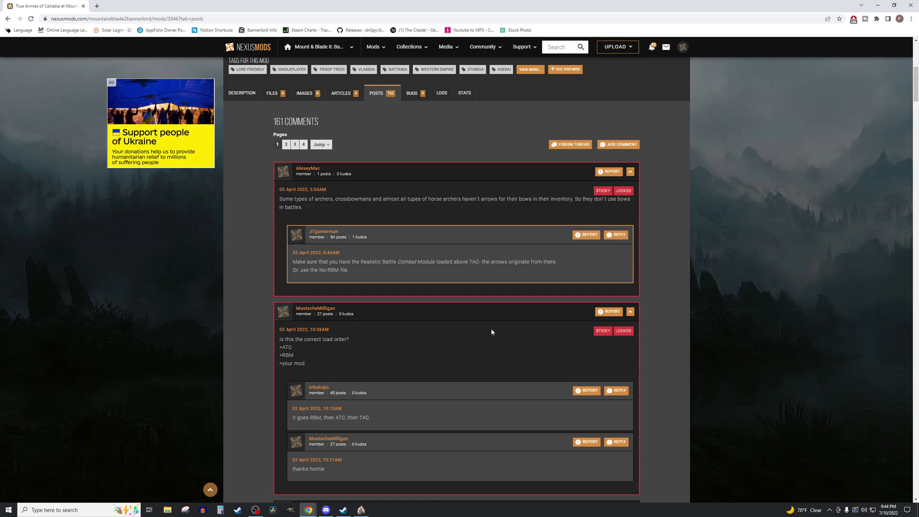
scroll(489, 329, "up", 7)
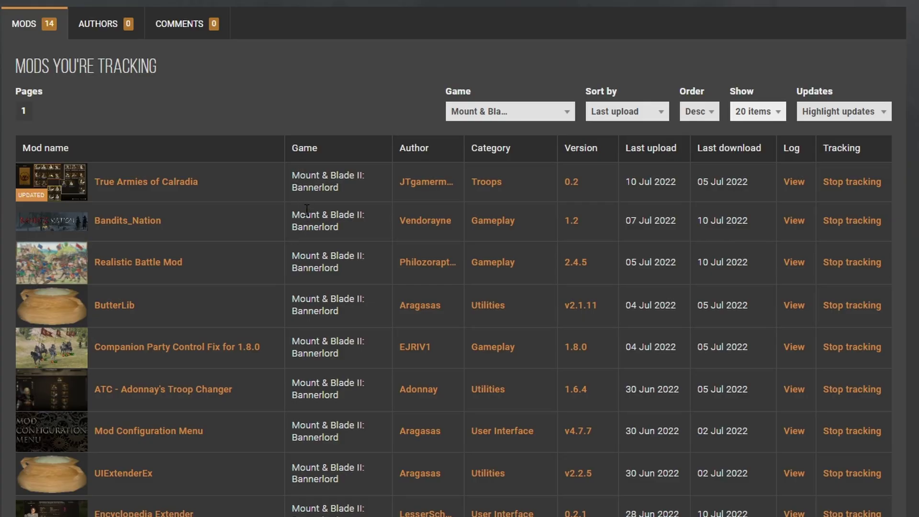
Step: Open True Armies of Calradia from the tracked mods list and review its files' upload dates
scroll(309, 185, "down", 1)
scroll(312, 186, "up", 1)
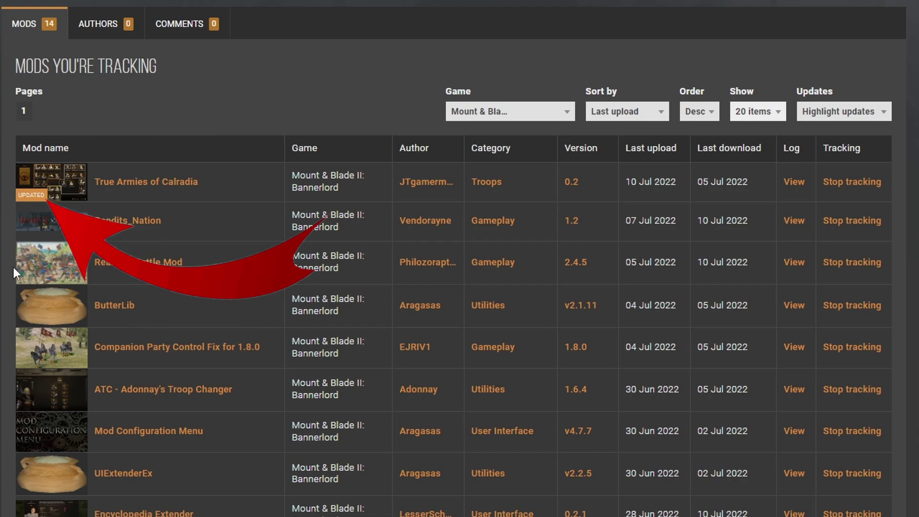
left_click(124, 187)
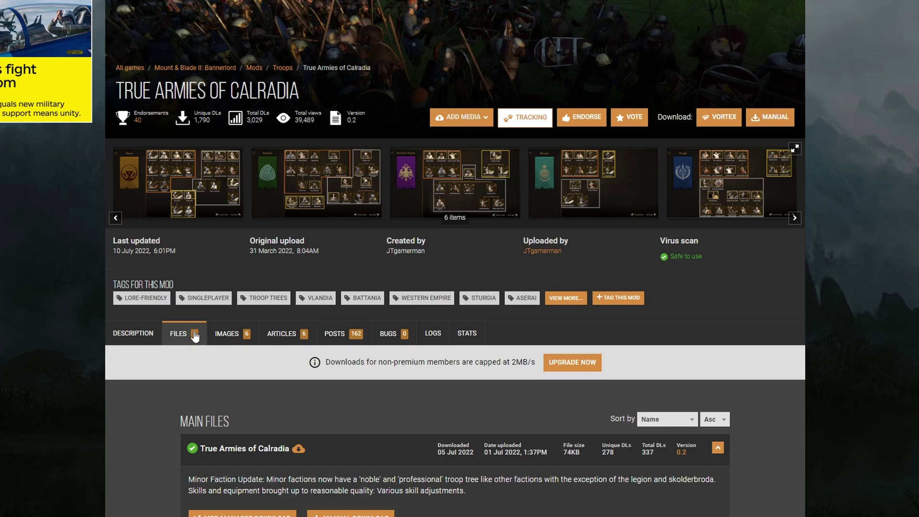
scroll(292, 326, "down", 3)
scroll(323, 159, "down", 3)
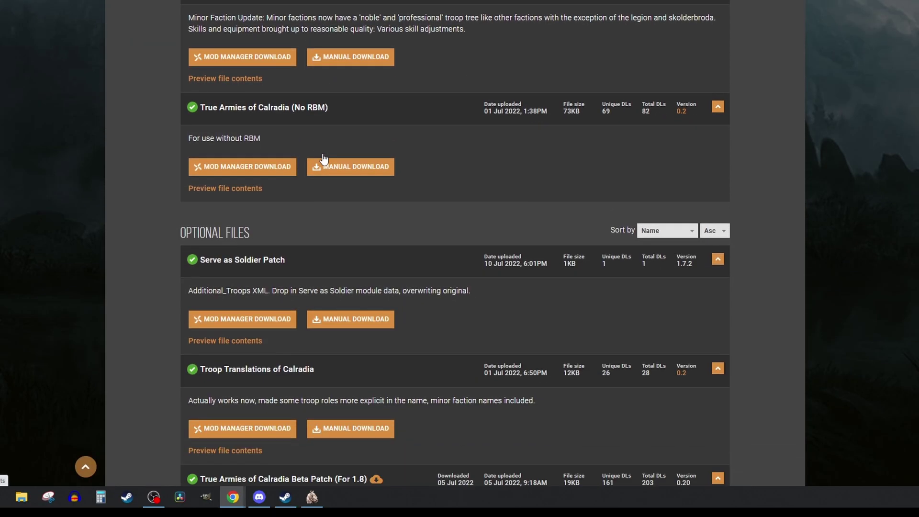